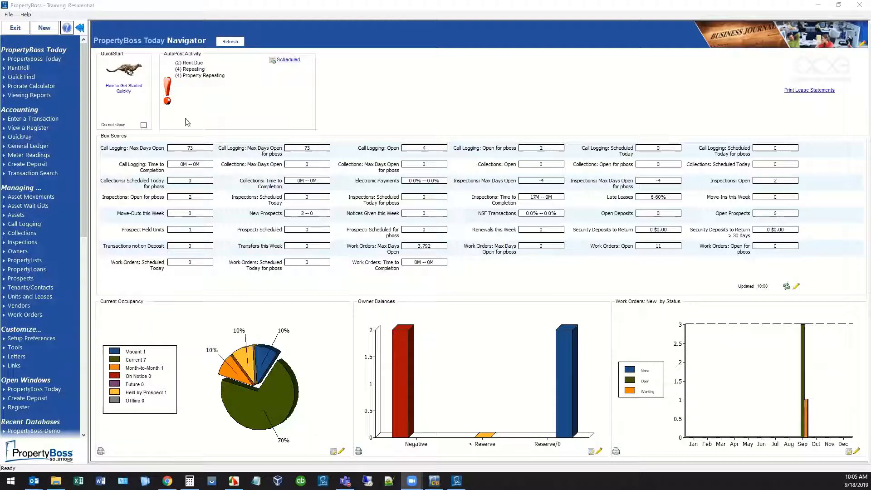
Open the lease register for the Unit 1 lease at Oakview Apartments.
{"action": "left_click", "coordinate": [33, 297]}
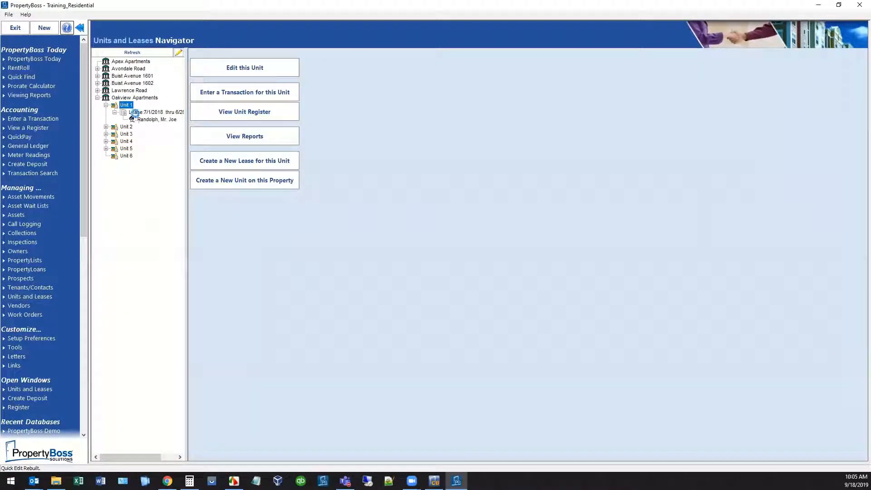
{"action": "left_click", "coordinate": [137, 115]}
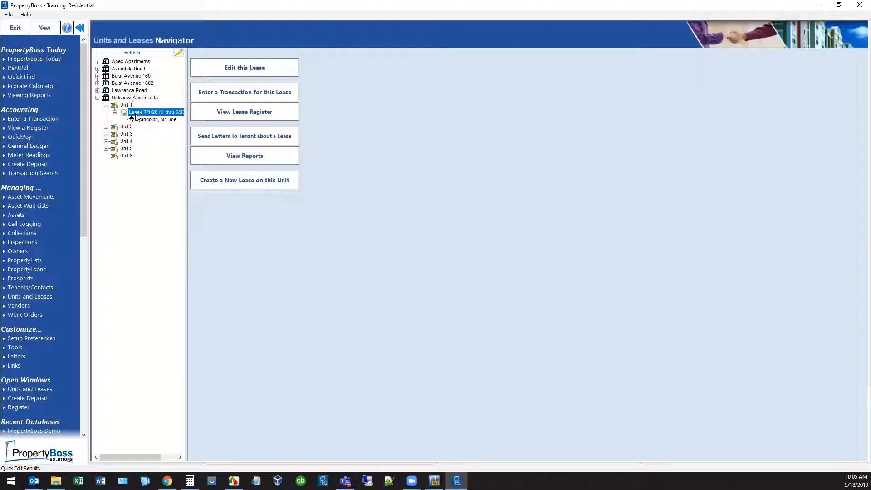
{"action": "left_click", "coordinate": [219, 114]}
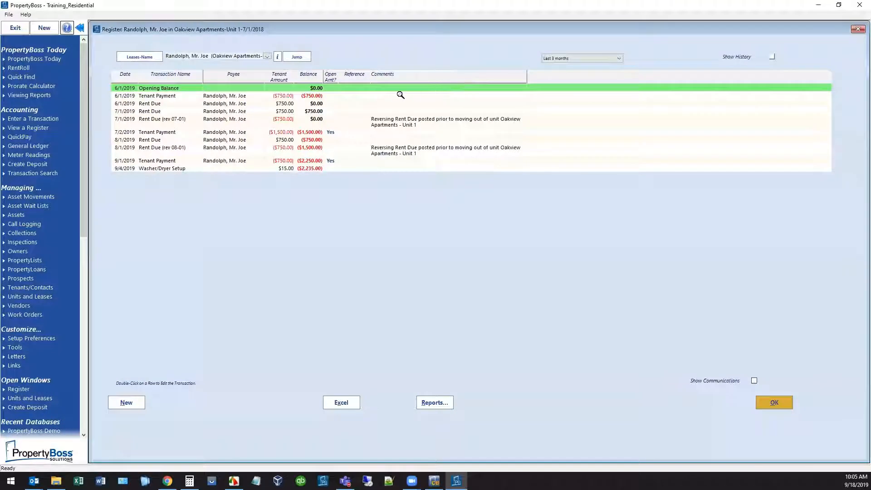
Reverse the 9/1/2019 tenant payment of $750 using the current date.
{"action": "left_click", "coordinate": [294, 162]}
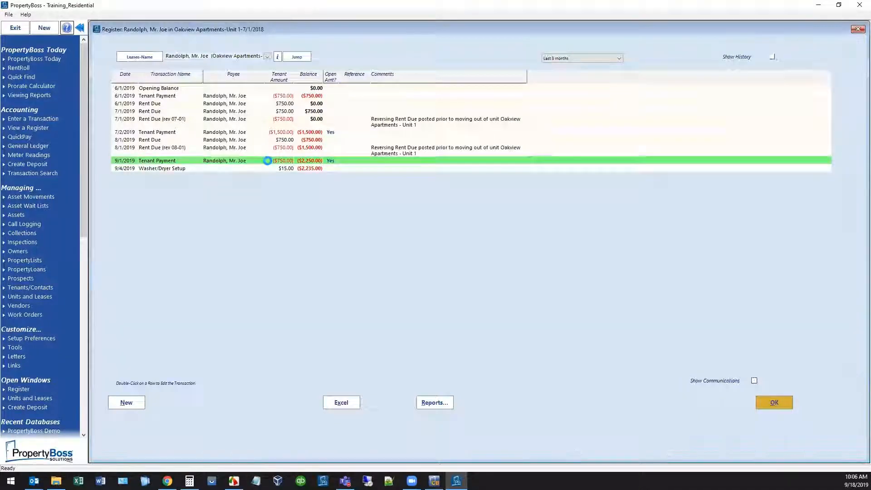
{"action": "double_click", "coordinate": [266, 162]}
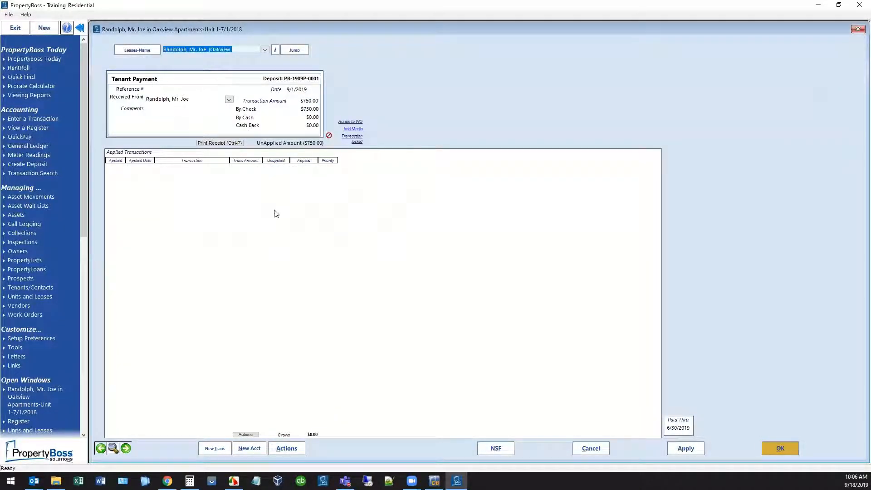
{"action": "left_click", "coordinate": [290, 452]}
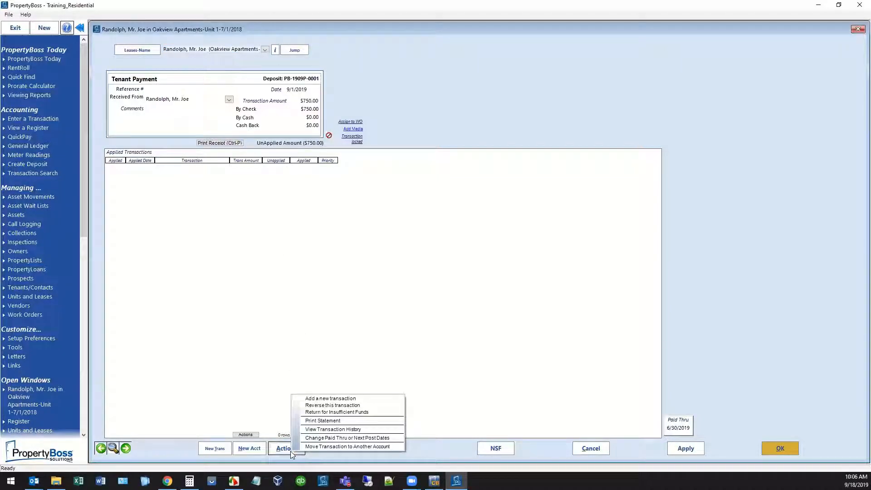
{"action": "left_click", "coordinate": [356, 406]}
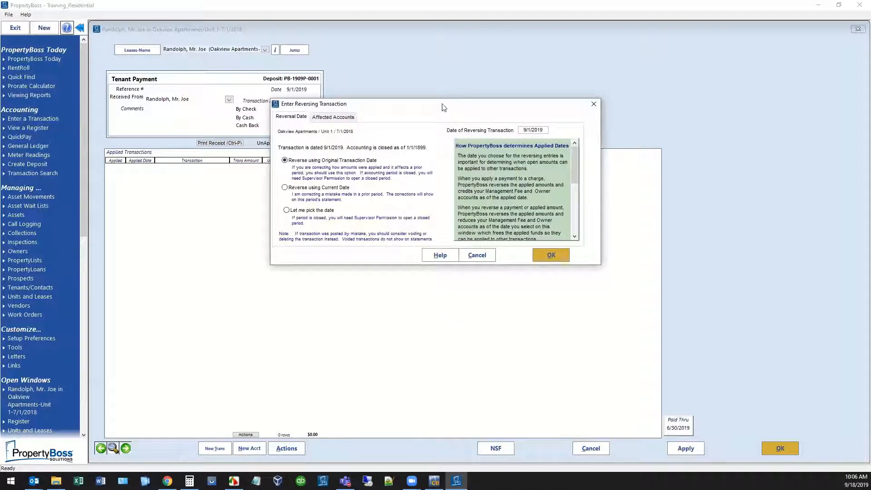
{"action": "left_click_drag", "start_coordinate": [444, 106], "coordinate": [522, 98]}
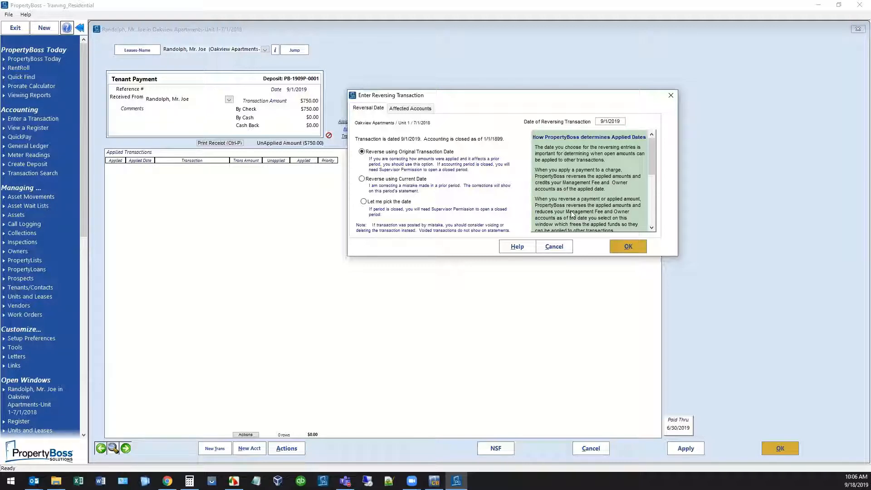
{"action": "left_click_drag", "start_coordinate": [651, 171], "coordinate": [656, 214]}
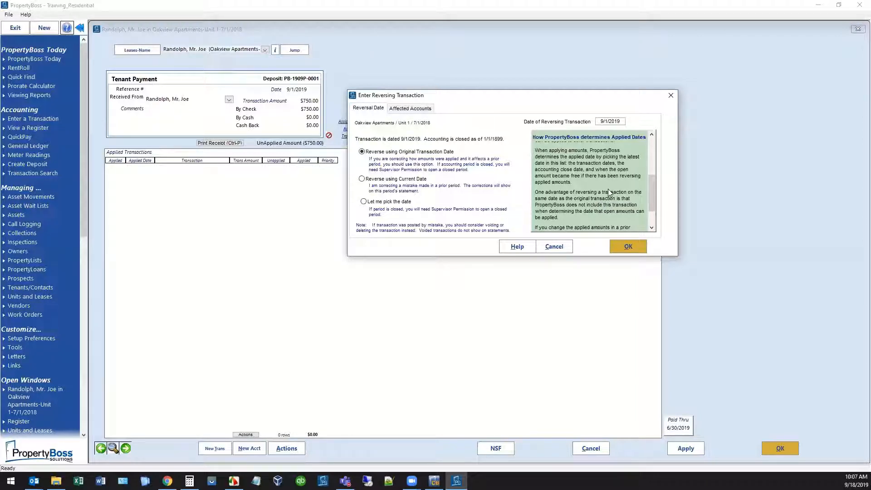
{"action": "left_click", "coordinate": [362, 180]}
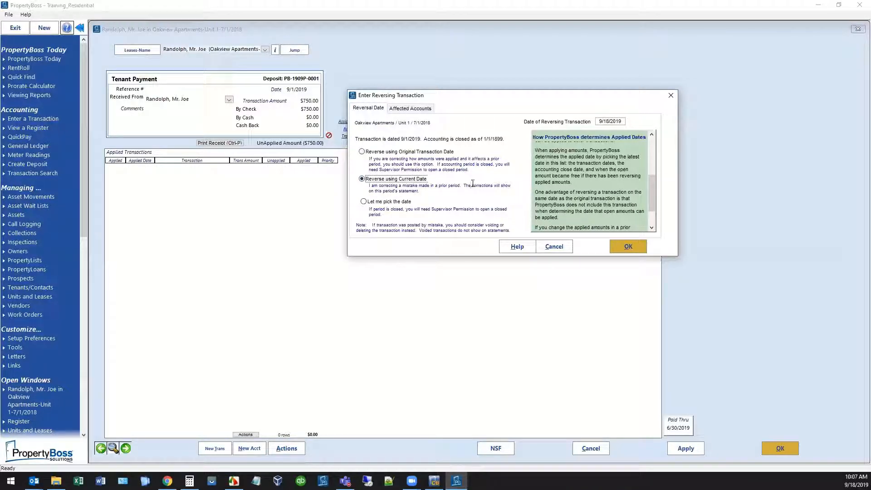
{"action": "left_click", "coordinate": [625, 250]}
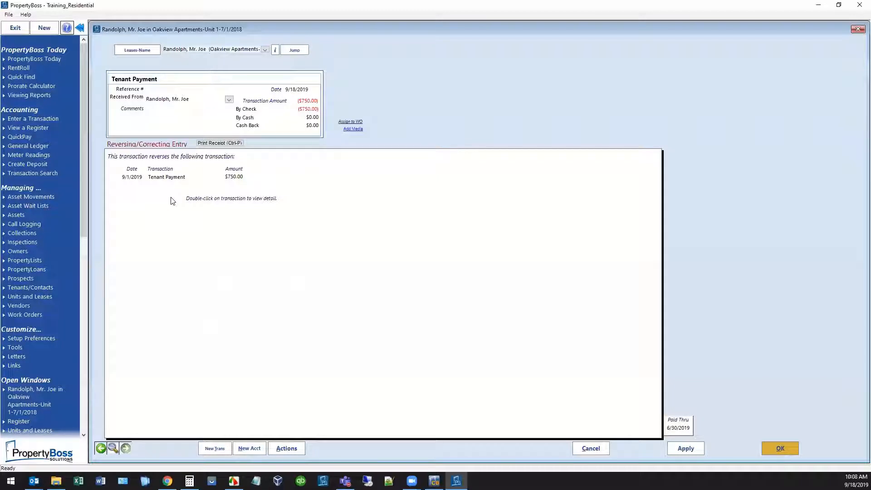
Enter a new Tenant Payment transaction of $700 by check.
{"action": "left_click", "coordinate": [215, 448]}
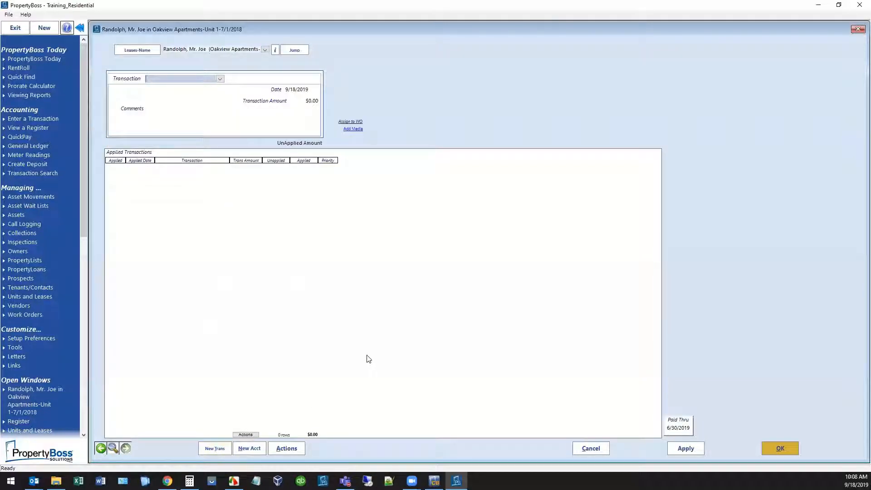
{"action": "type", "text": "Tenant Payment"}
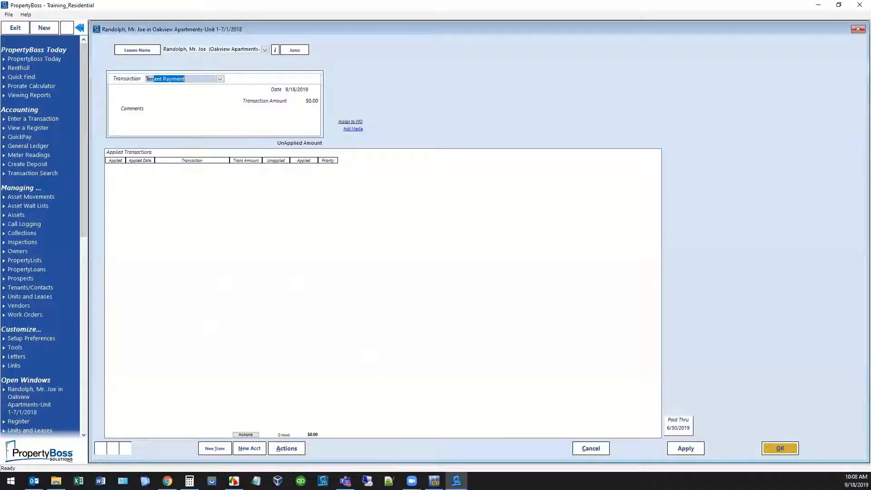
{"action": "key", "text": "Tab"}
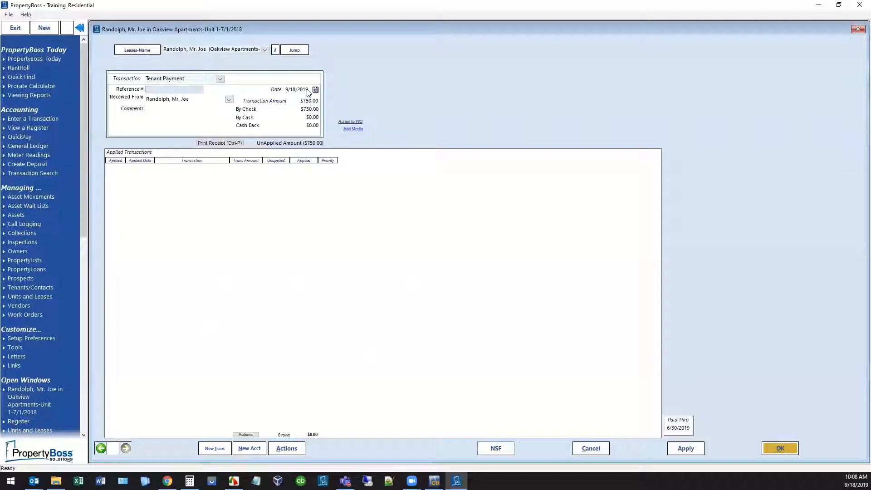
{"action": "left_click", "coordinate": [312, 109]}
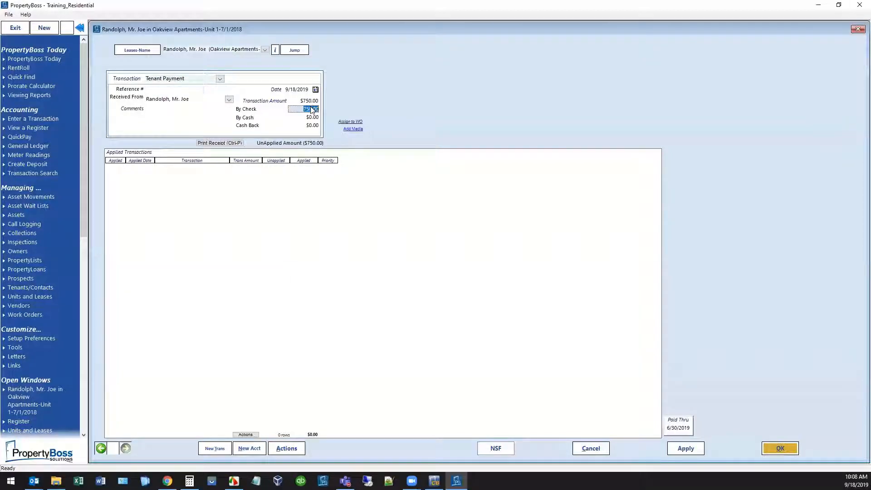
{"action": "type", "text": "700"}
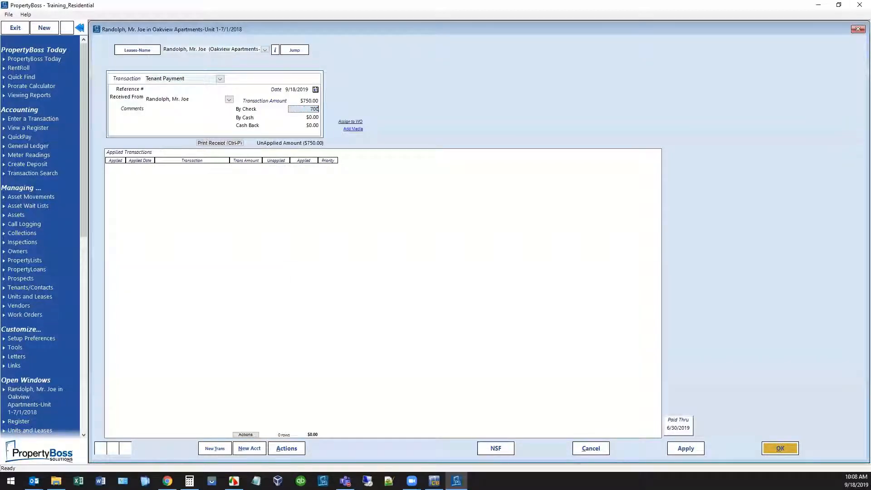
{"action": "left_click", "coordinate": [197, 131]}
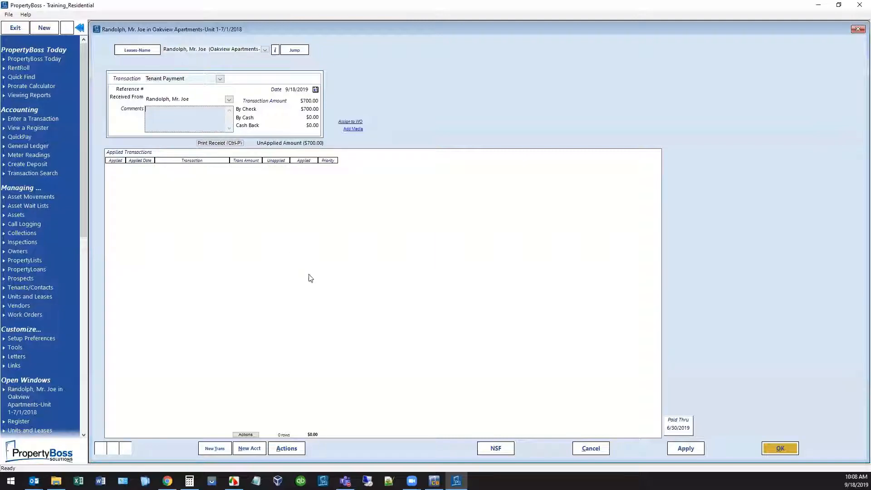
Mark the new payment as a correcting entry and save it.
{"action": "left_click", "coordinate": [294, 451]}
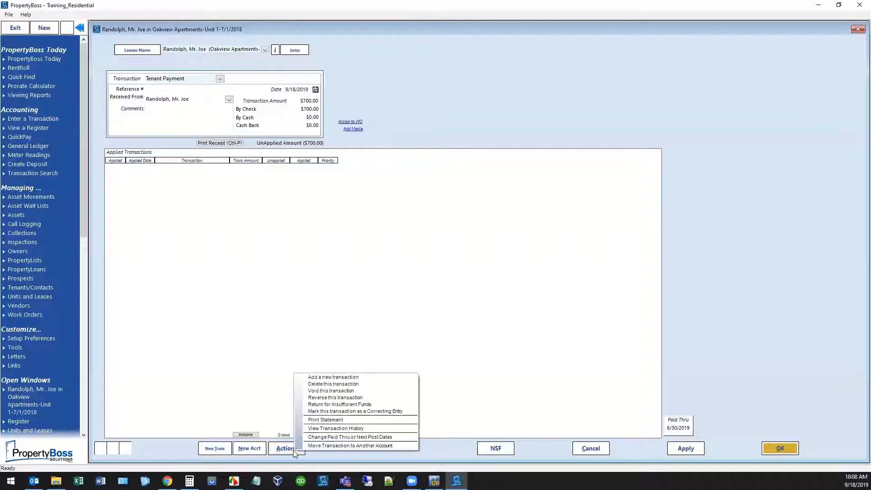
{"action": "left_click", "coordinate": [348, 412]}
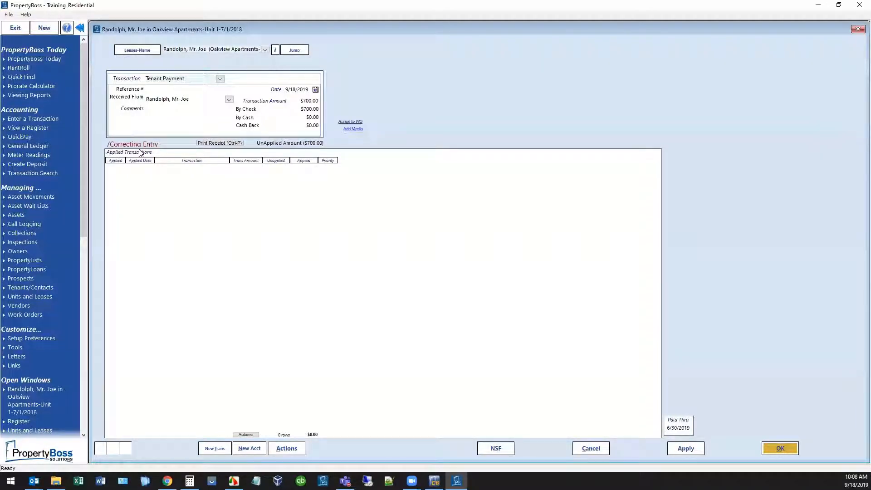
{"action": "left_click", "coordinate": [178, 113]}
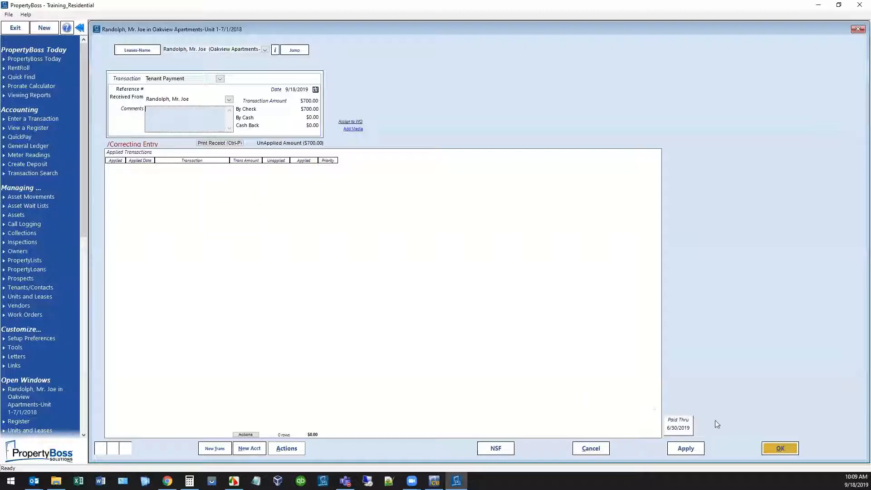
{"action": "left_click", "coordinate": [778, 448]}
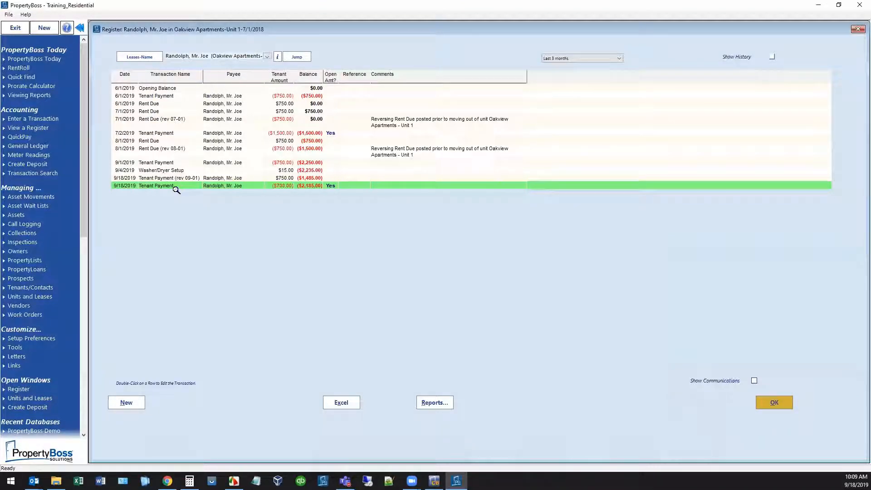
Select both the reversed payment and the $700 correcting payment to create a deposit.
{"action": "left_click", "coordinate": [47, 163]}
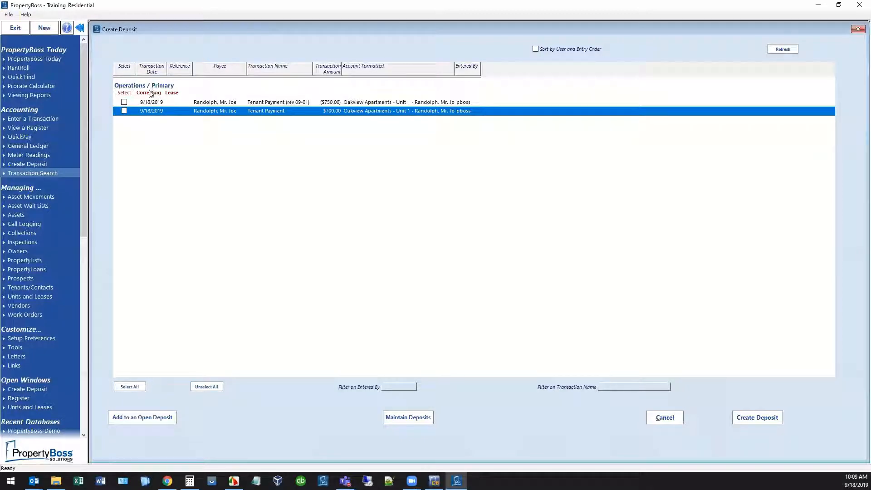
{"action": "left_click", "coordinate": [124, 102]}
{"action": "left_click", "coordinate": [124, 110]}
{"action": "left_click", "coordinate": [756, 418]}
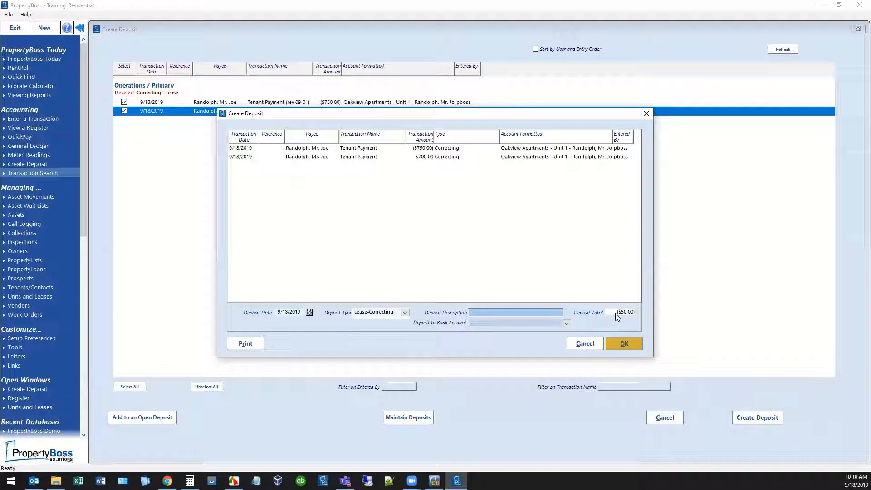
Create the deposit to 1301.Checking Account with the description "correct of pymt amt".
{"action": "left_click", "coordinate": [566, 323]}
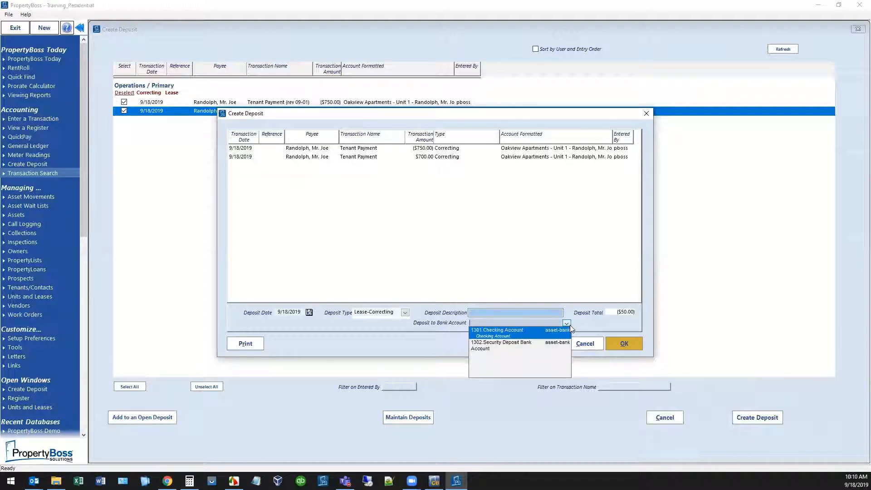
{"action": "left_click", "coordinate": [537, 333]}
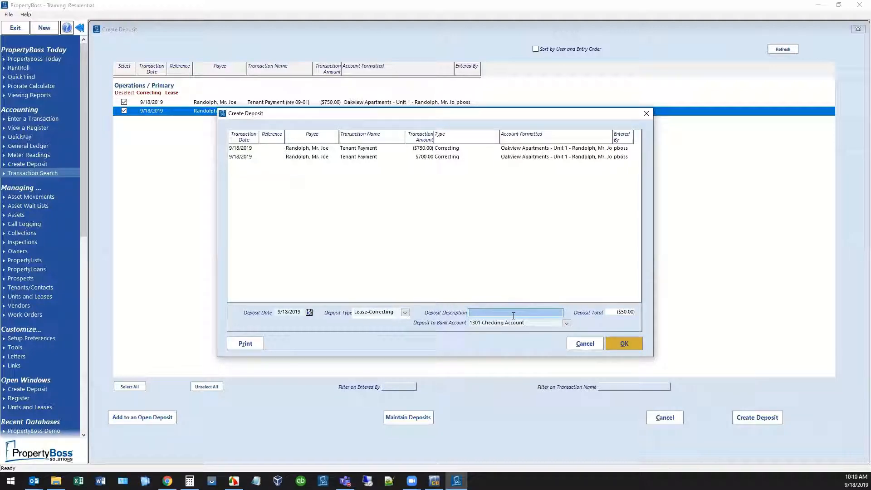
{"action": "type", "text": "correct o"}
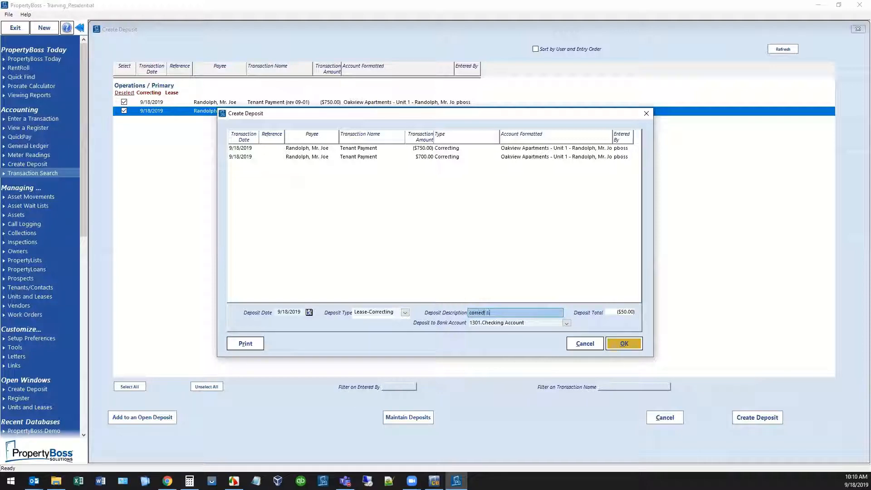
{"action": "type", "text": "f pymt amt"}
{"action": "left_click", "coordinate": [630, 343]}
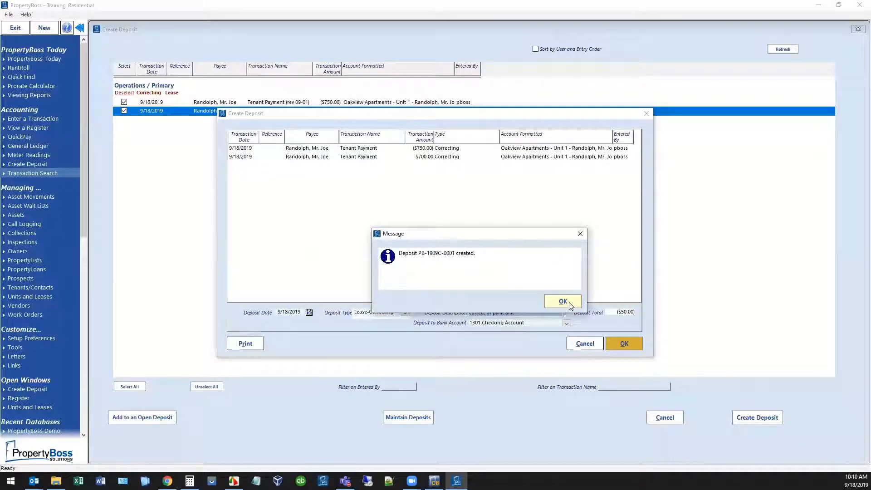
{"action": "left_click", "coordinate": [569, 302]}
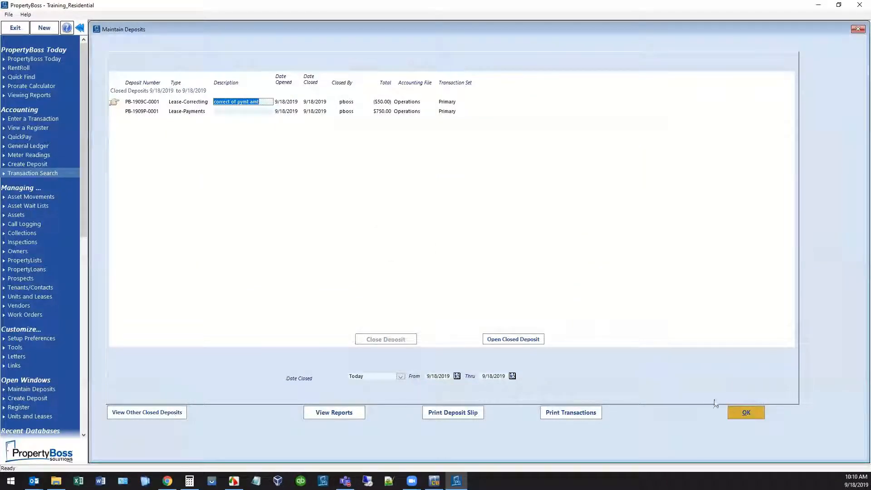
{"action": "left_click", "coordinate": [747, 413]}
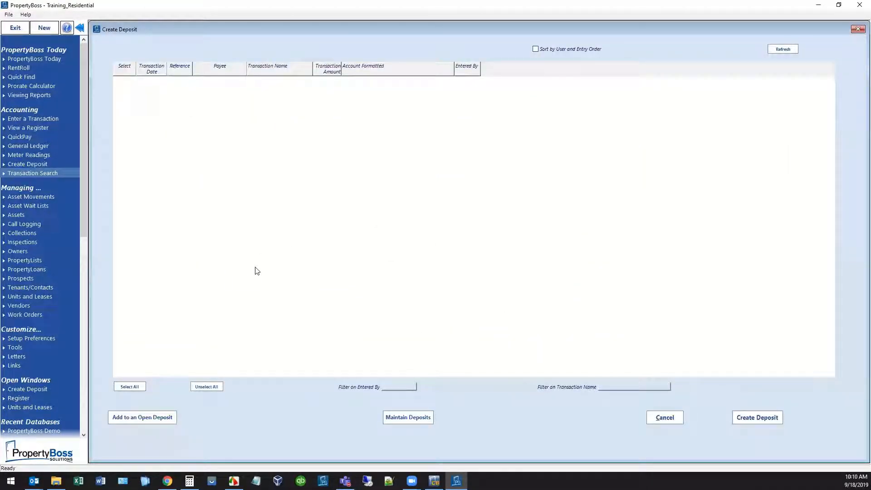
Open the 7/2/2019 tenant payment from the lease register.
{"action": "left_click", "coordinate": [18, 398]}
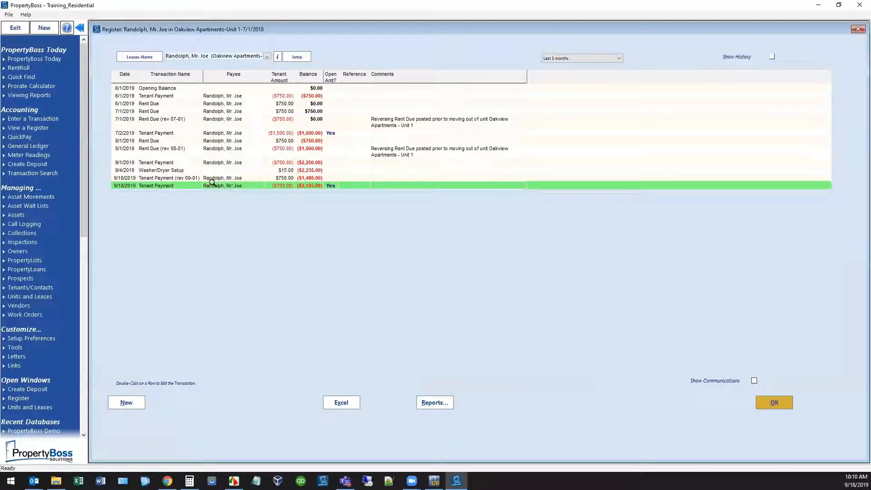
{"action": "left_click", "coordinate": [190, 133]}
{"action": "double_click", "coordinate": [190, 133]}
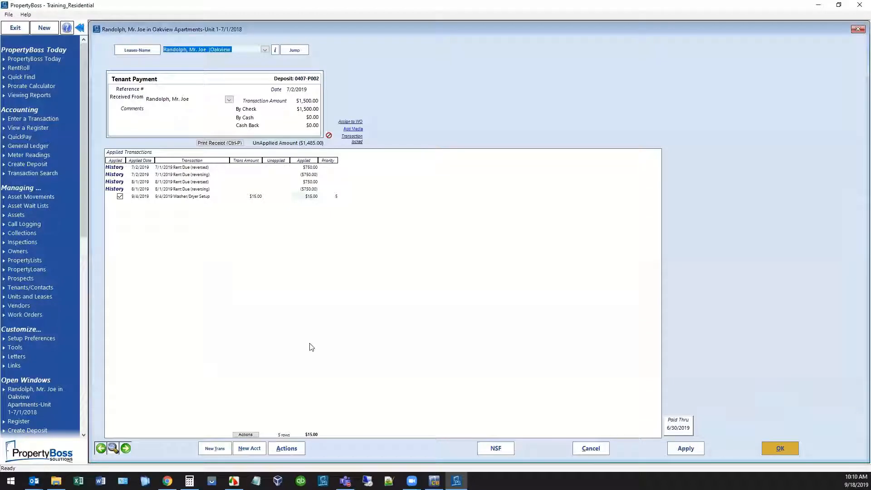
Open the dialog for moving this payment to another account, then cancel it.
{"action": "left_click", "coordinate": [287, 449]}
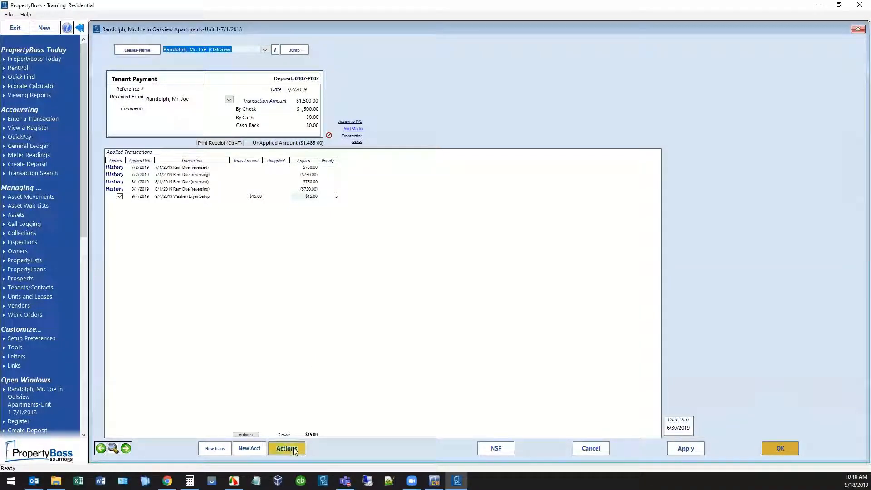
{"action": "left_click", "coordinate": [350, 443]}
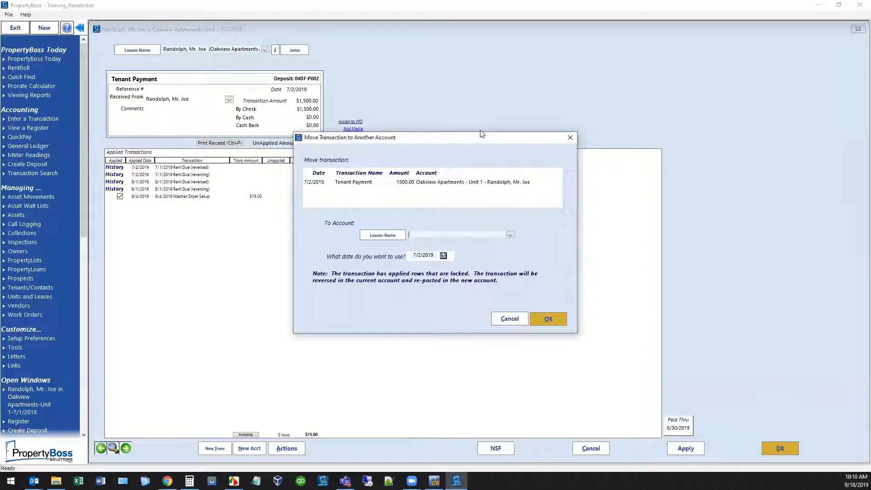
{"action": "left_click_drag", "start_coordinate": [482, 134], "coordinate": [557, 88]}
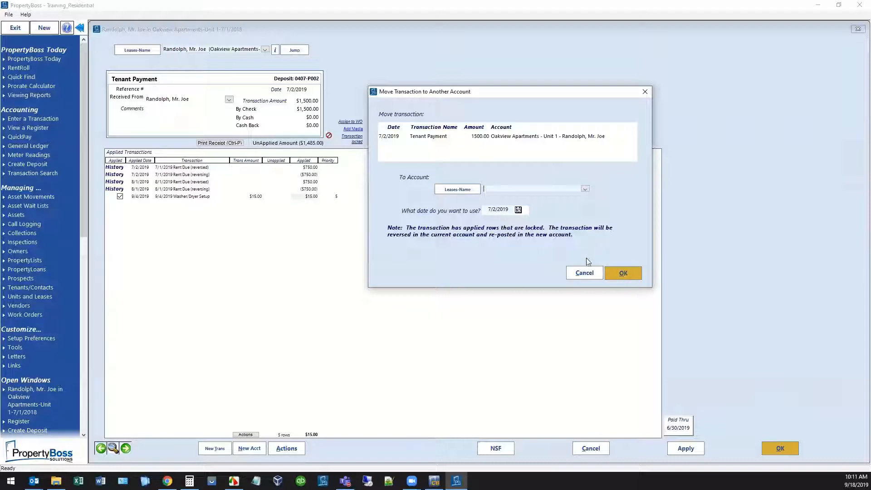
{"action": "left_click", "coordinate": [584, 273]}
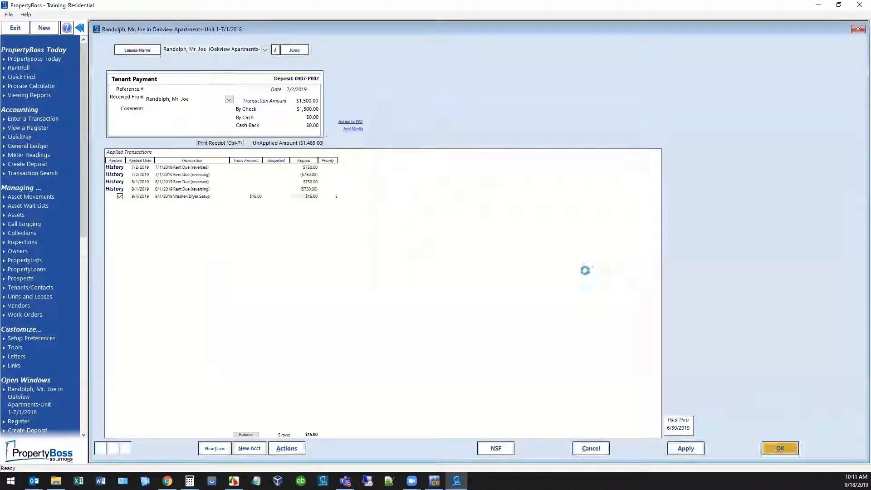